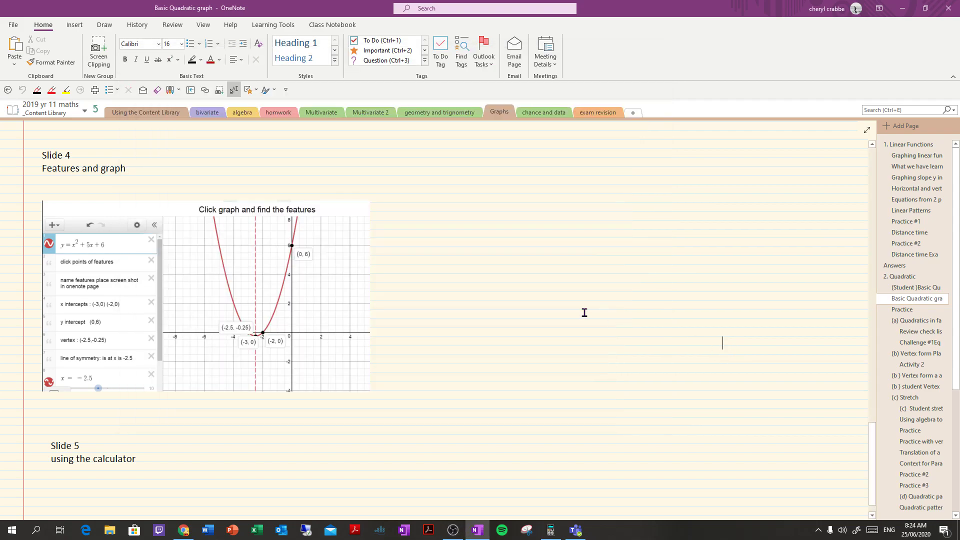
# Step: Switch to the 2020 yr 11 MAT CRB notebook and scroll the Basic Quadratic graph page to Slide 5
pyautogui.click(550, 530)
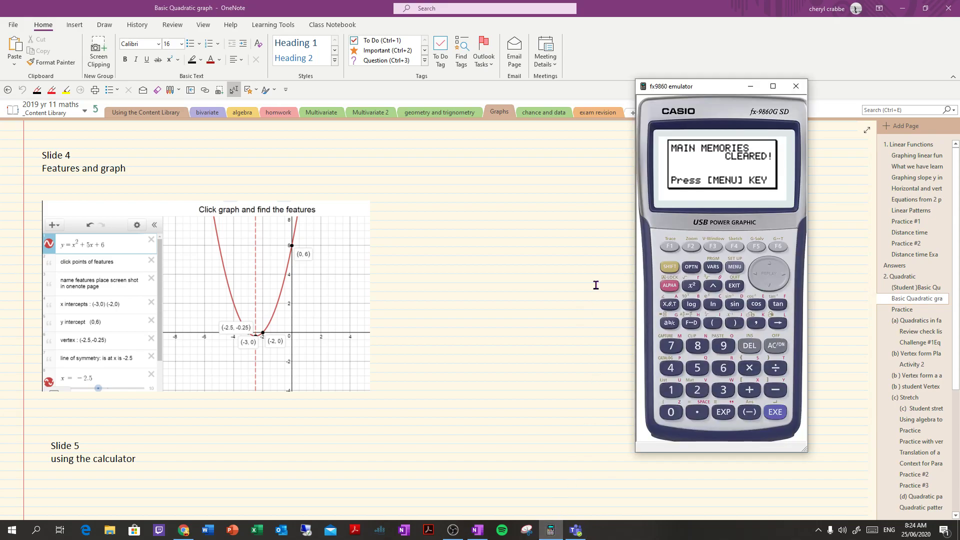
pyautogui.scroll(-2, 437, 322)
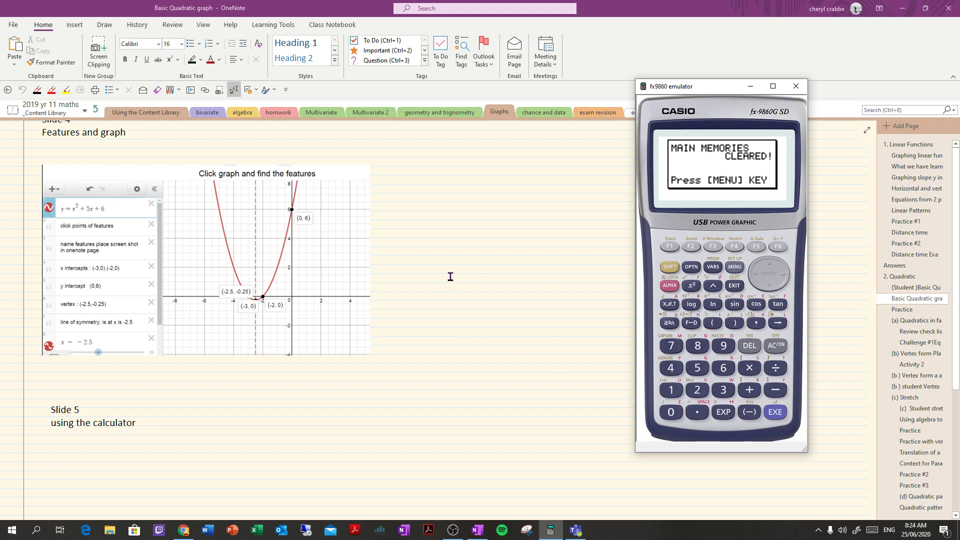
pyautogui.click(84, 110)
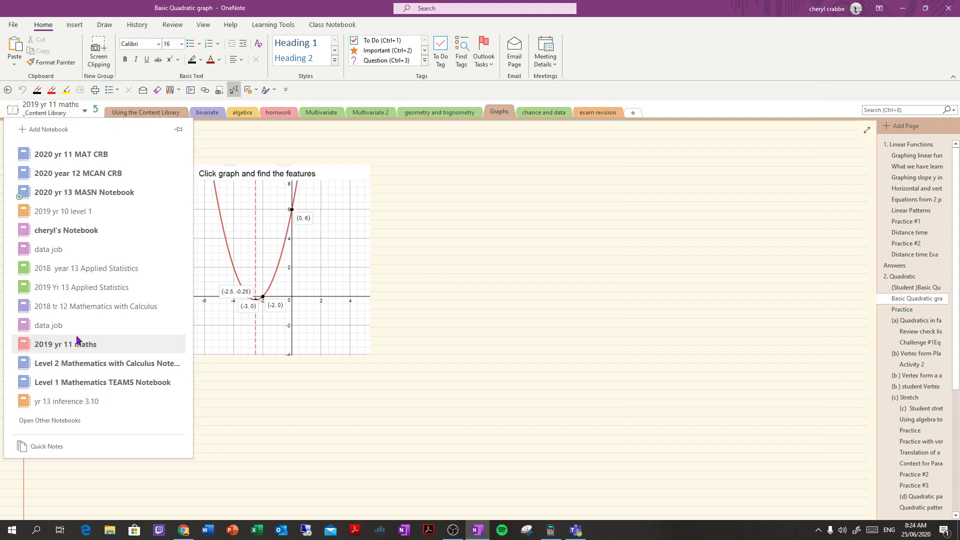
pyautogui.click(70, 154)
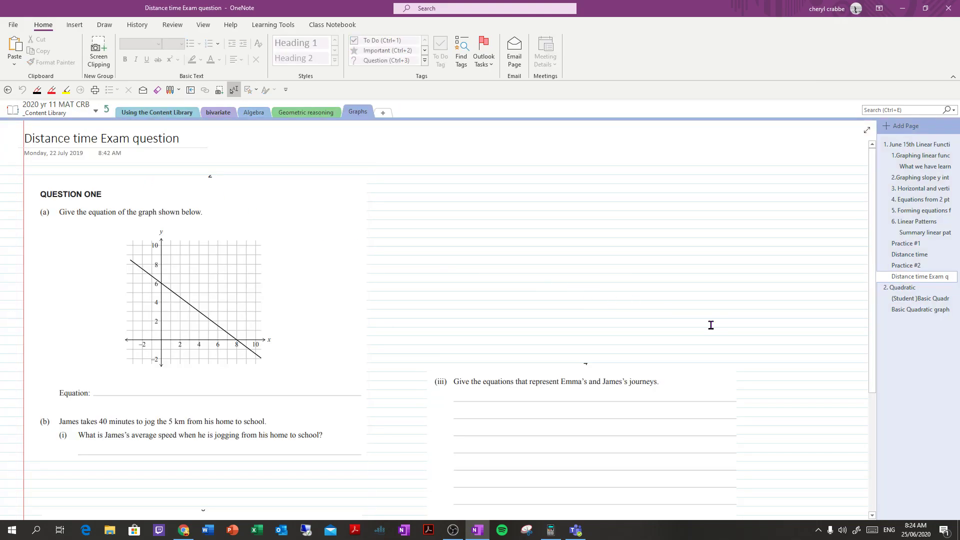
pyautogui.click(915, 299)
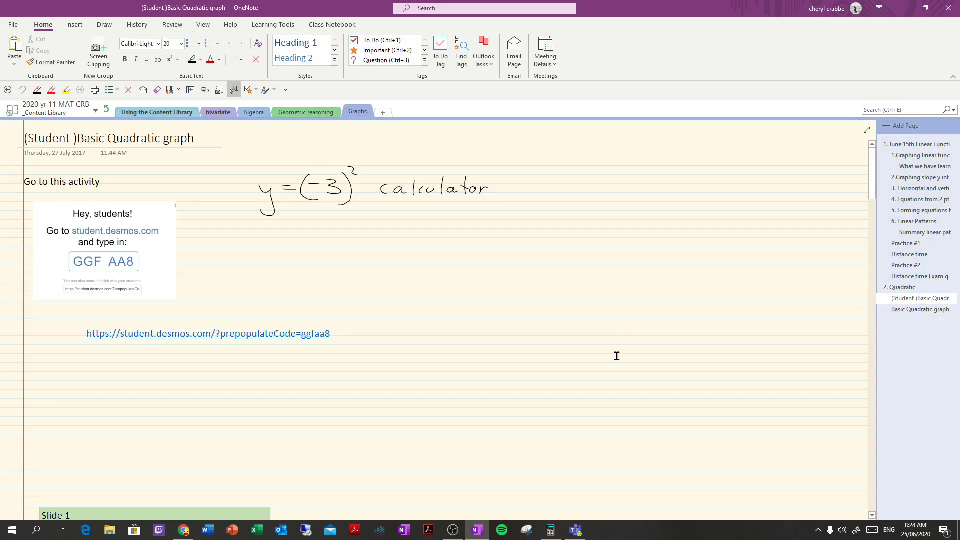
pyautogui.scroll(-15, 617, 356)
pyautogui.scroll(-10, 616, 356)
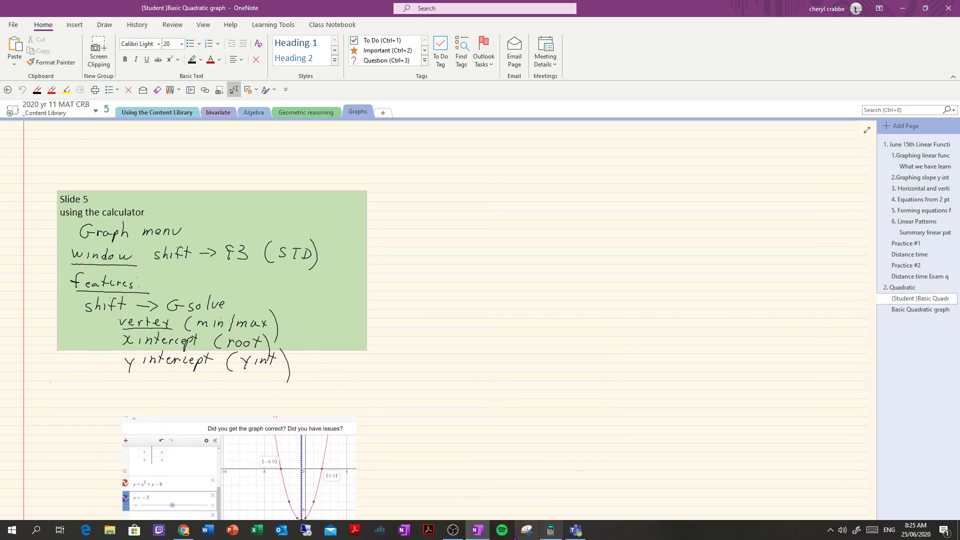
# Step: Bring the emulator forward and enter GRAPH mode from the main menu
pyautogui.click(551, 529)
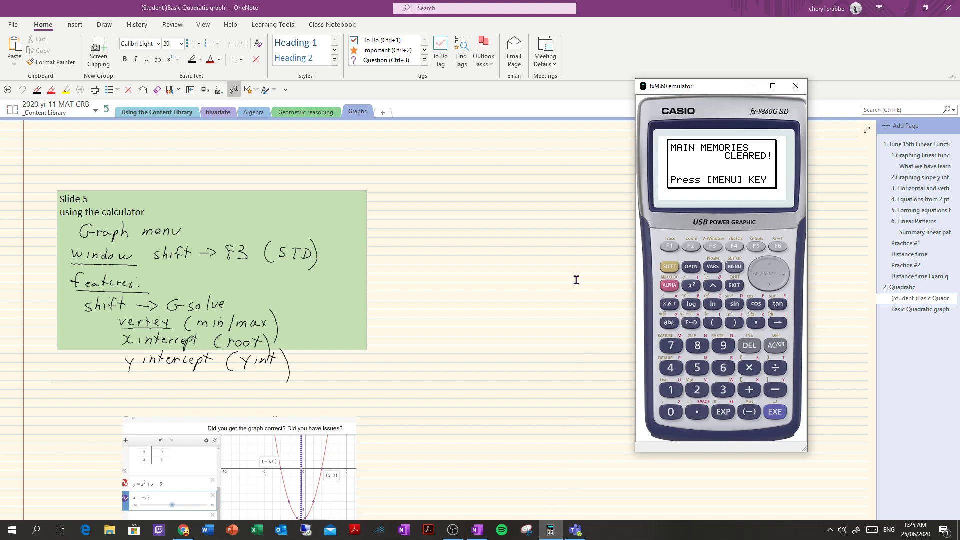
pyautogui.click(737, 268)
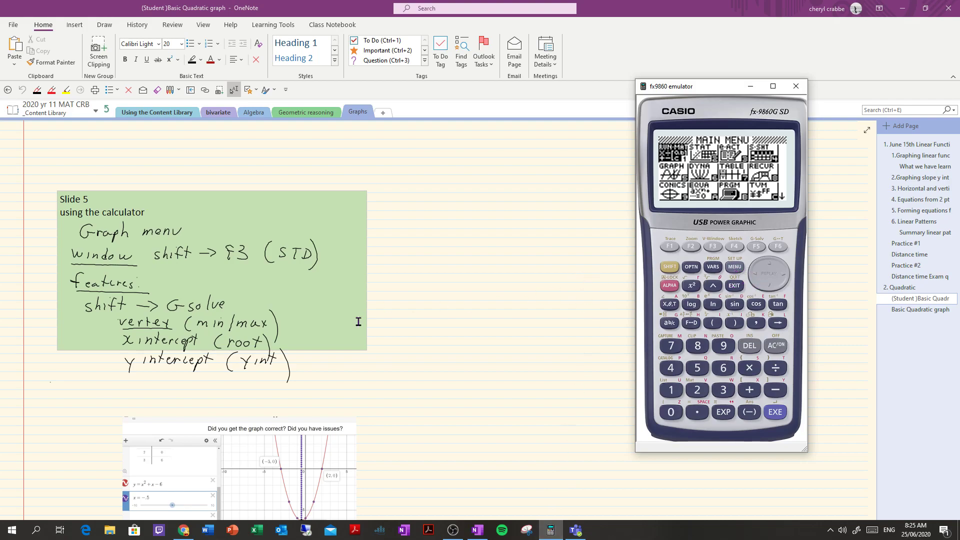
pyautogui.scroll(-2, 382, 384)
pyautogui.scroll(-2, 382, 384)
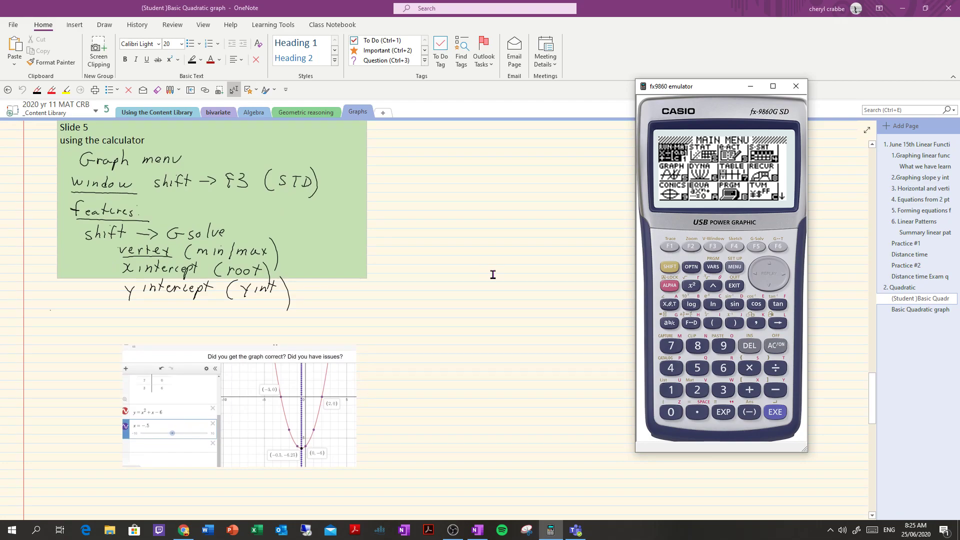
pyautogui.click(769, 287)
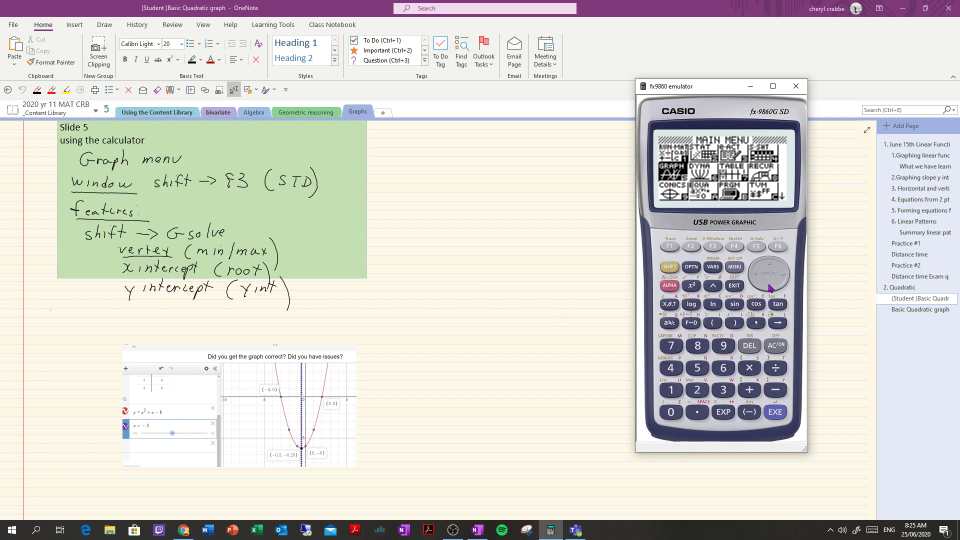
pyautogui.click(783, 409)
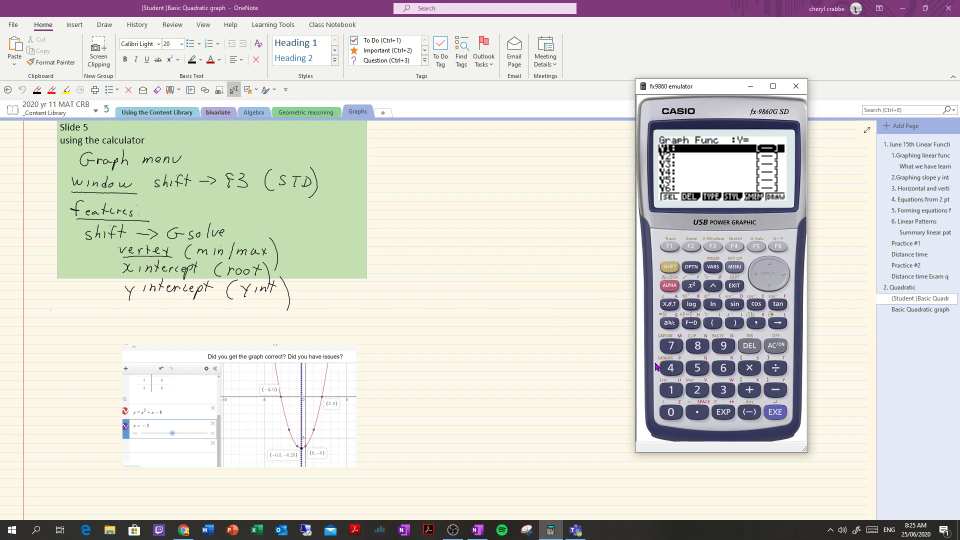
# Step: Store Y1 = X²+X−6 and draw its parabola
pyautogui.click(672, 303)
pyautogui.click(692, 288)
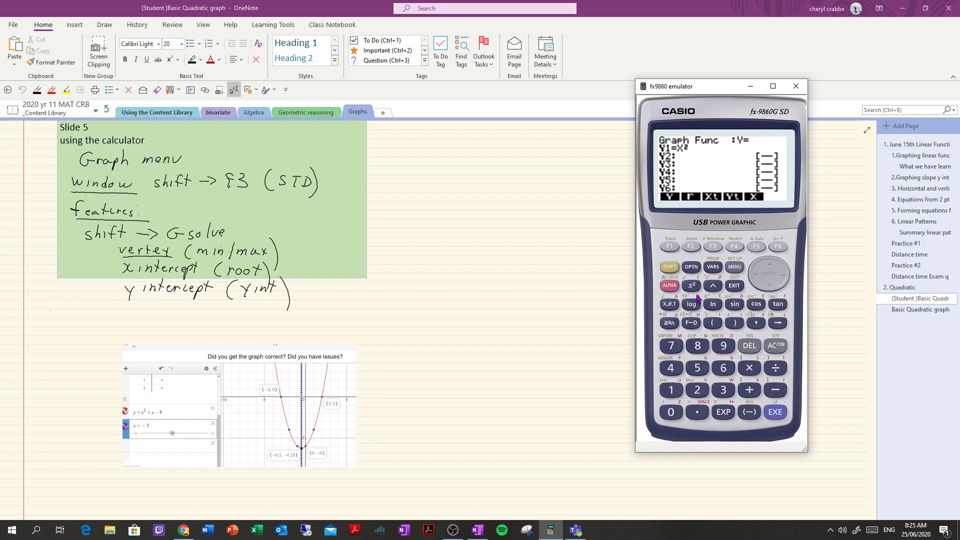
pyautogui.click(753, 390)
pyautogui.click(670, 303)
pyautogui.click(777, 390)
pyautogui.click(726, 370)
pyautogui.click(776, 413)
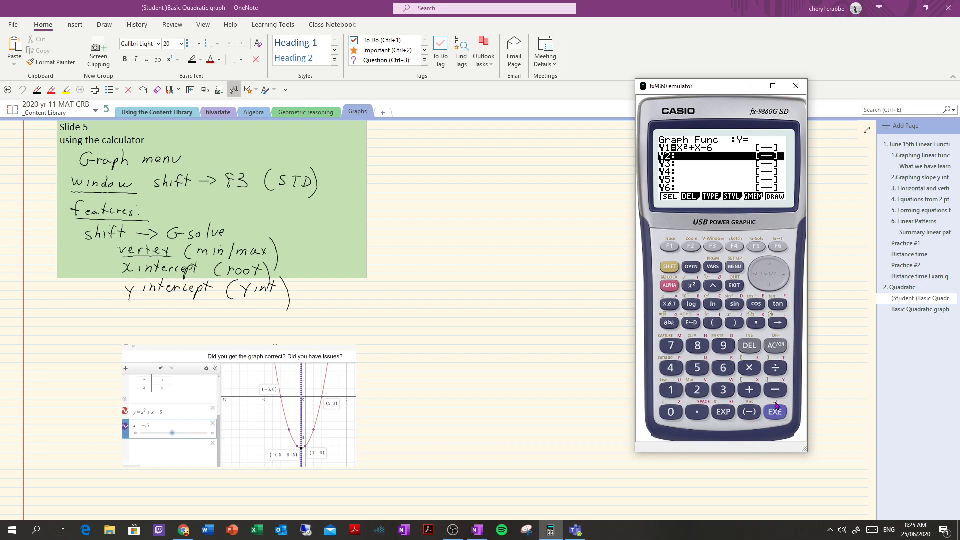
pyautogui.click(778, 246)
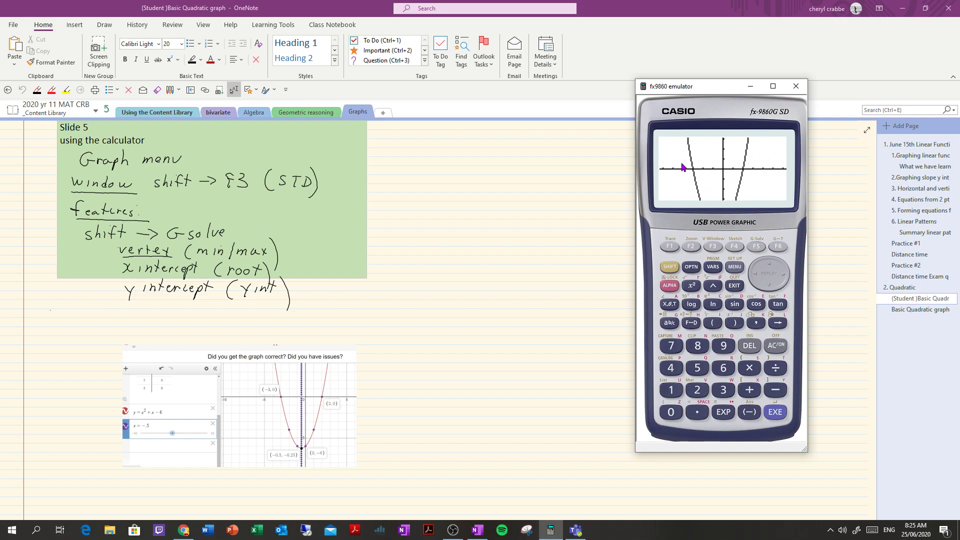
# Step: Apply the STD view window (x and y from −10 to 10) and redraw the X²+X−6 parabola
pyautogui.click(669, 268)
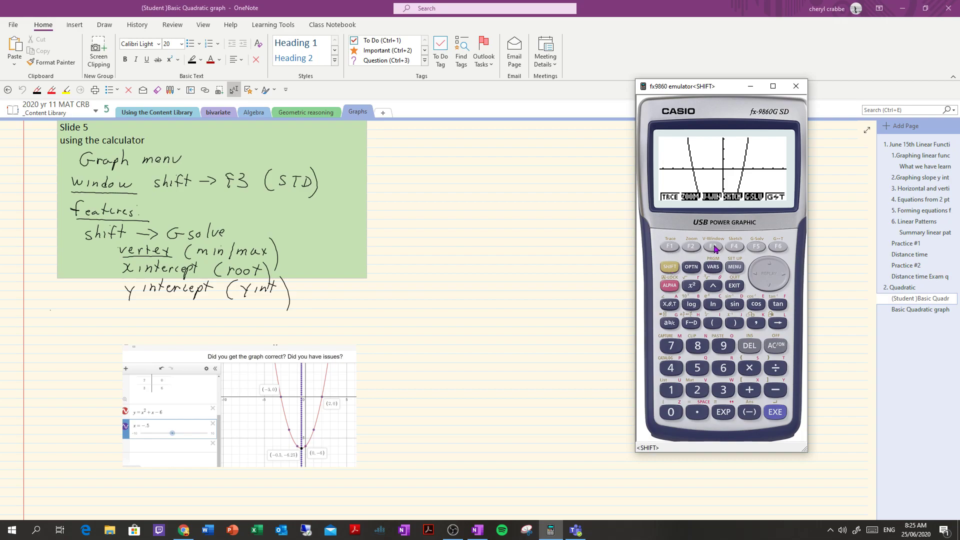
pyautogui.click(714, 247)
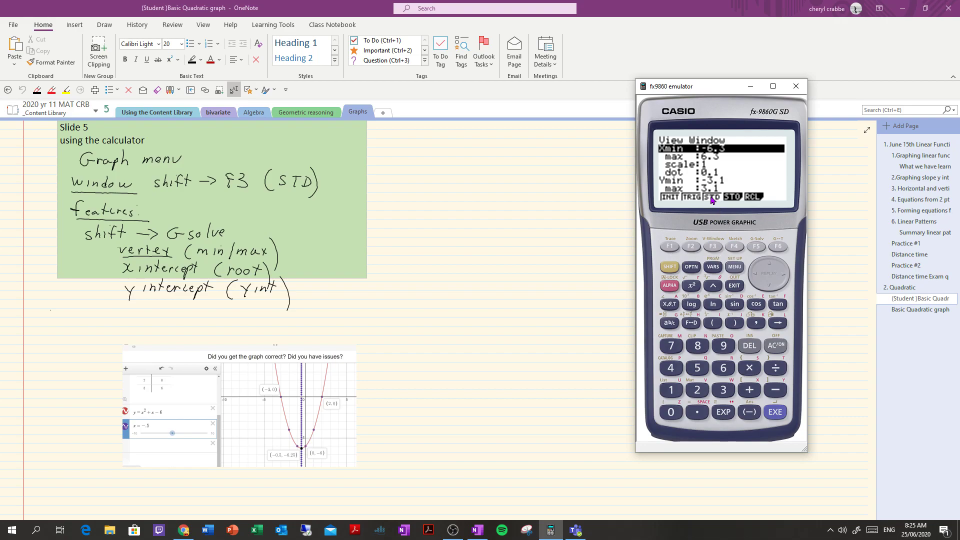
pyautogui.click(714, 246)
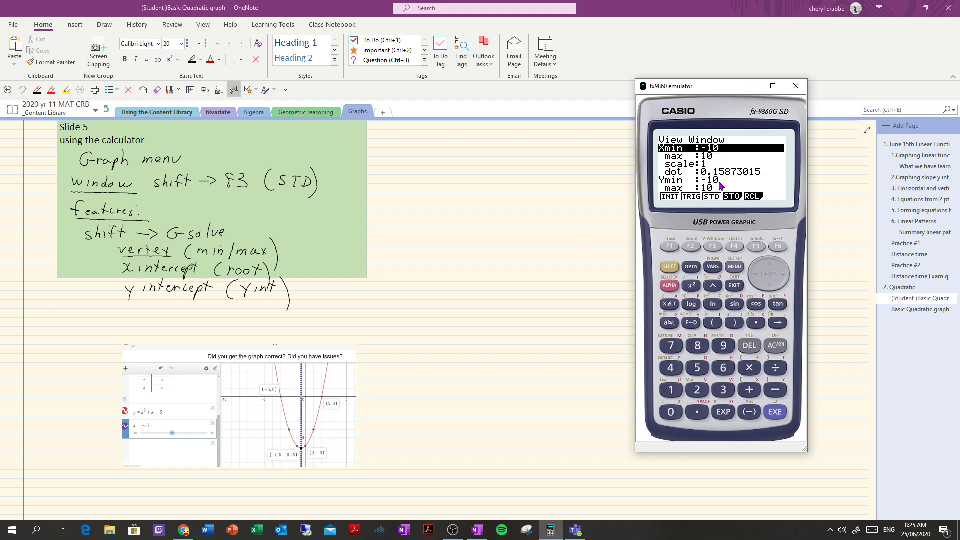
pyautogui.click(734, 289)
pyautogui.click(778, 247)
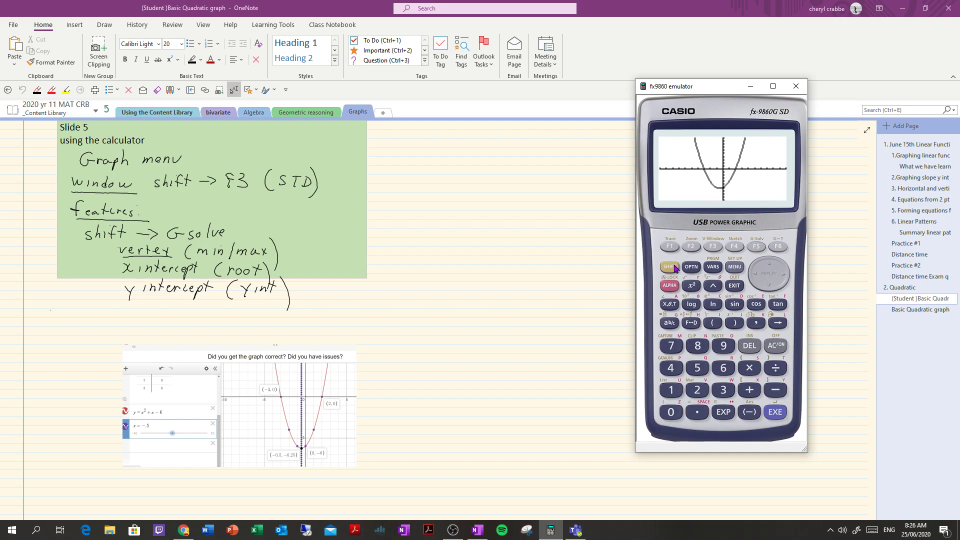
# Step: Find the parabola's minimum point with G-Solv, then redraw the graph
pyautogui.click(671, 267)
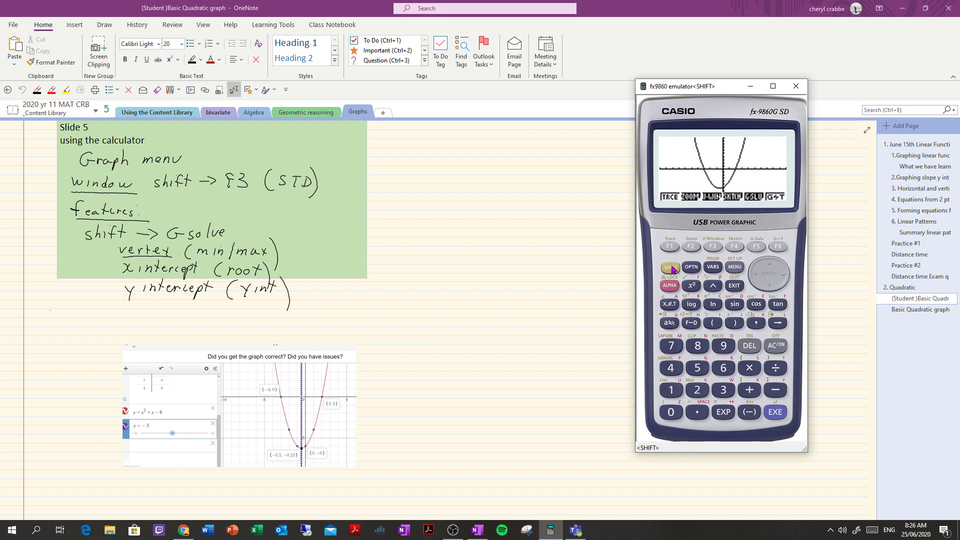
pyautogui.click(756, 247)
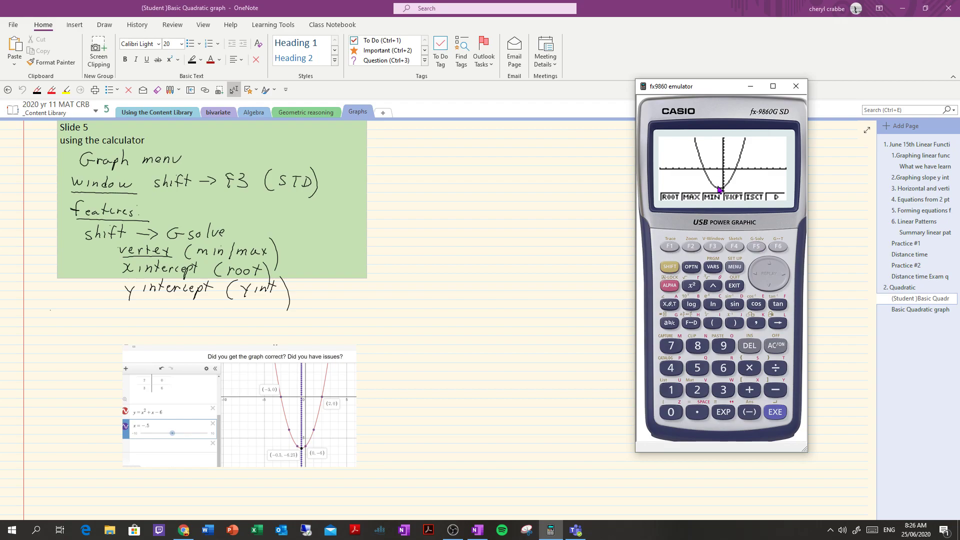
pyautogui.click(714, 248)
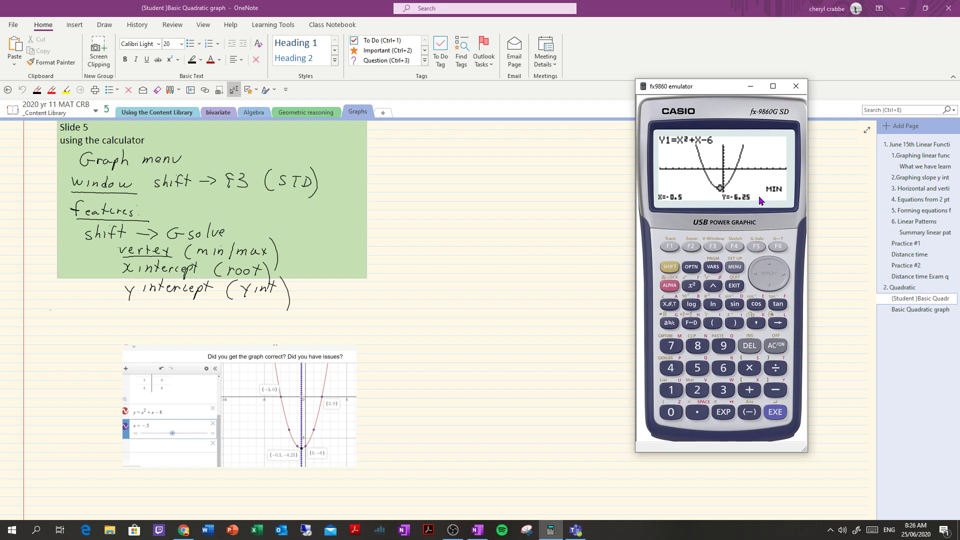
pyautogui.click(735, 290)
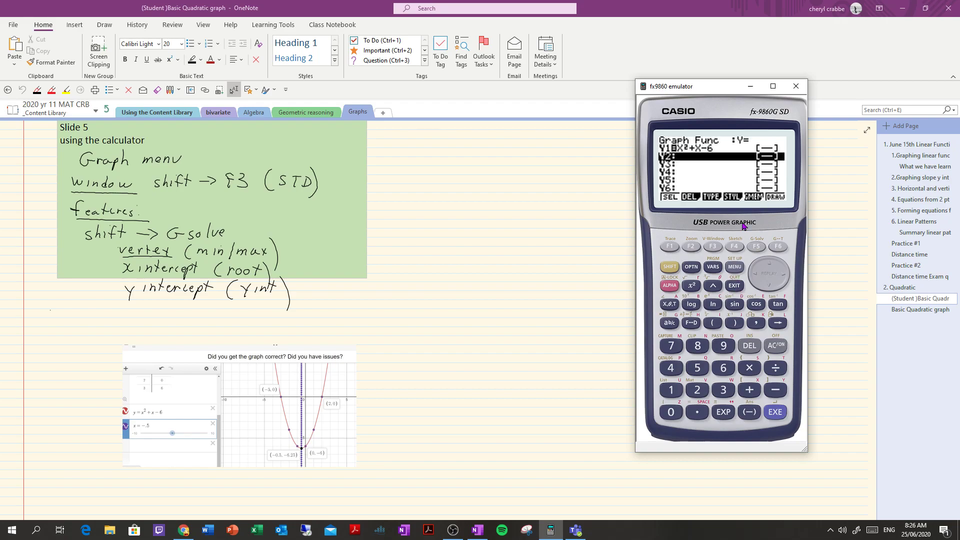
pyautogui.click(778, 247)
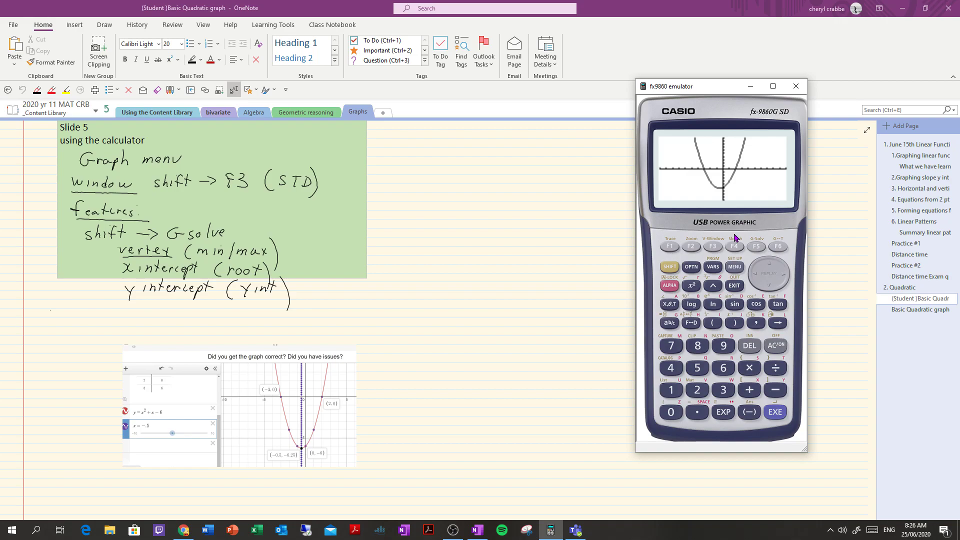
# Step: Find the y-intercept (0, −6) with G-Solv Y-ICPT
pyautogui.click(671, 267)
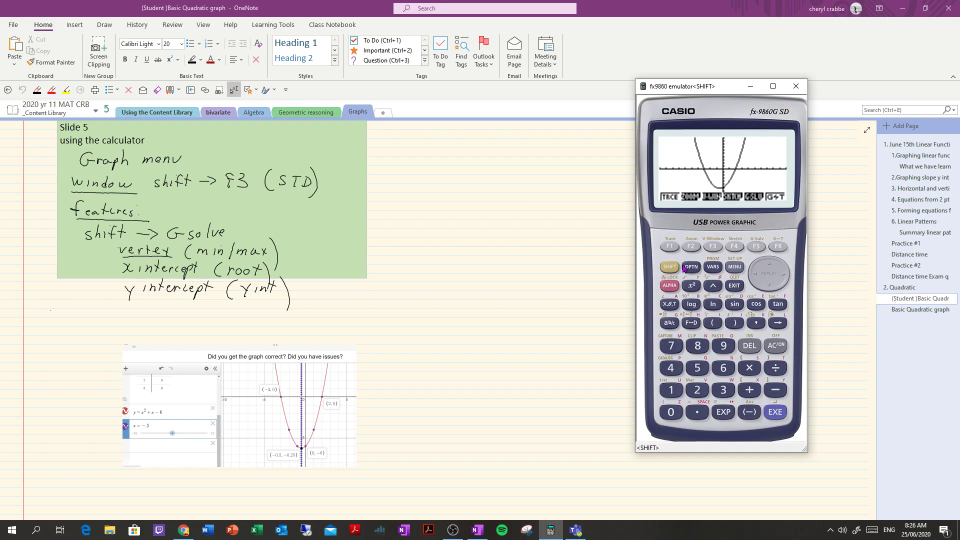
pyautogui.click(756, 246)
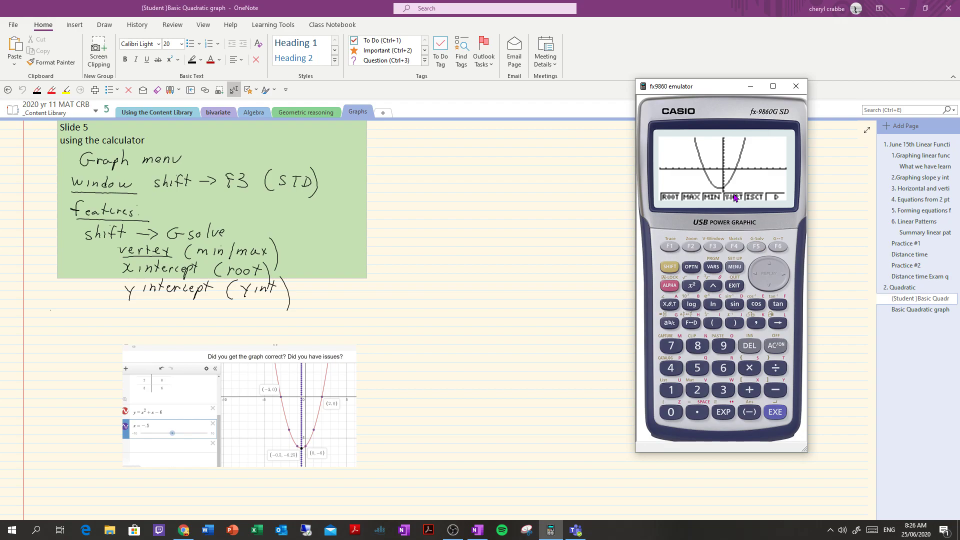
pyautogui.click(736, 248)
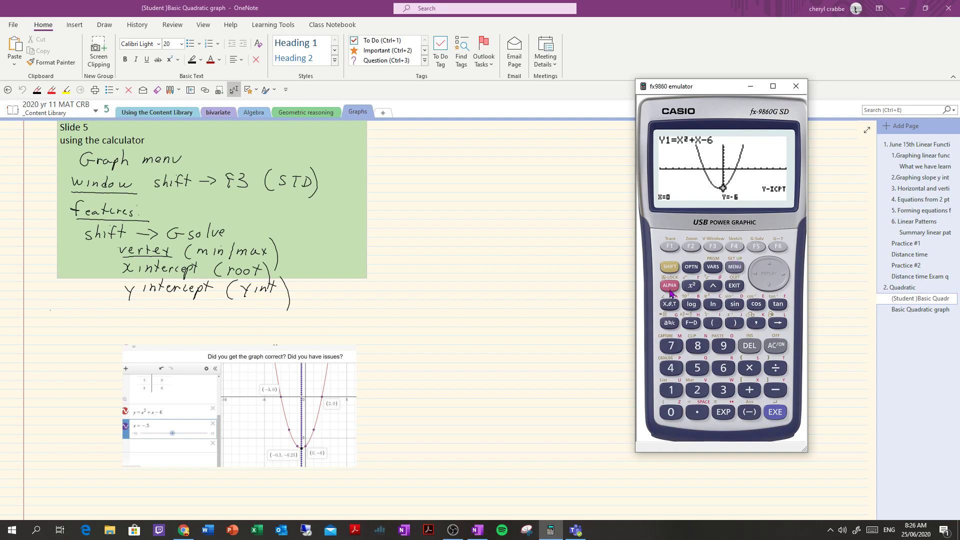
# Step: Find both roots, x = −3 and x = 2, then return to the main menu
pyautogui.press('shift')
pyautogui.click(757, 247)
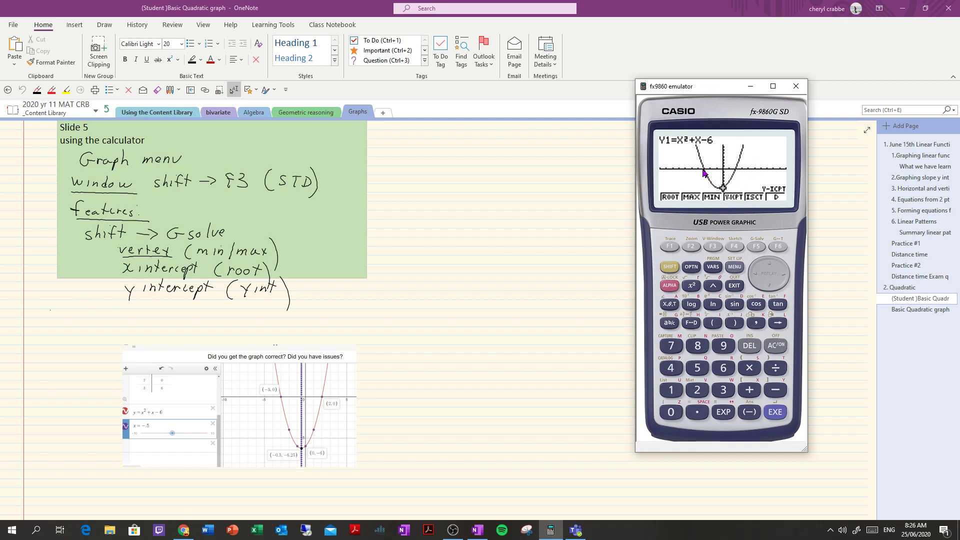
pyautogui.click(669, 247)
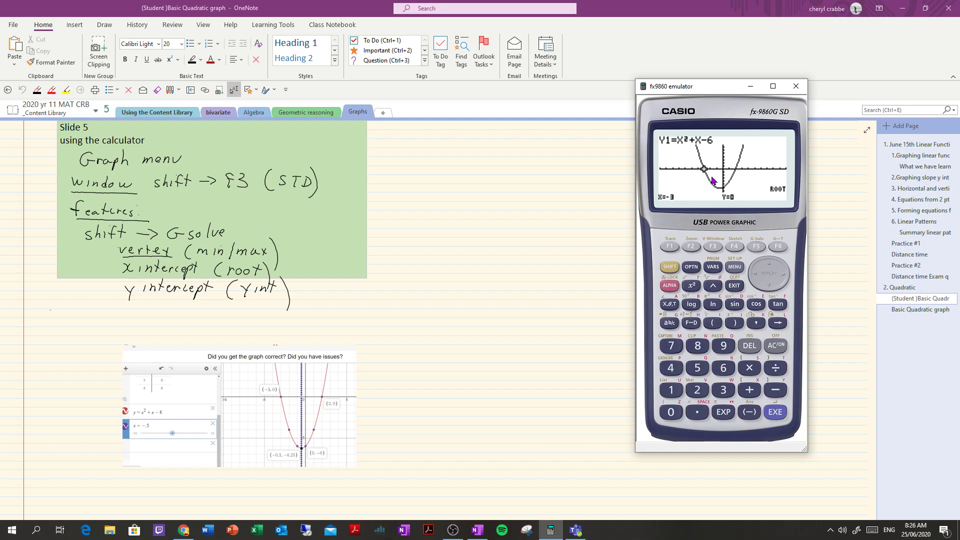
pyautogui.click(786, 278)
pyautogui.click(736, 268)
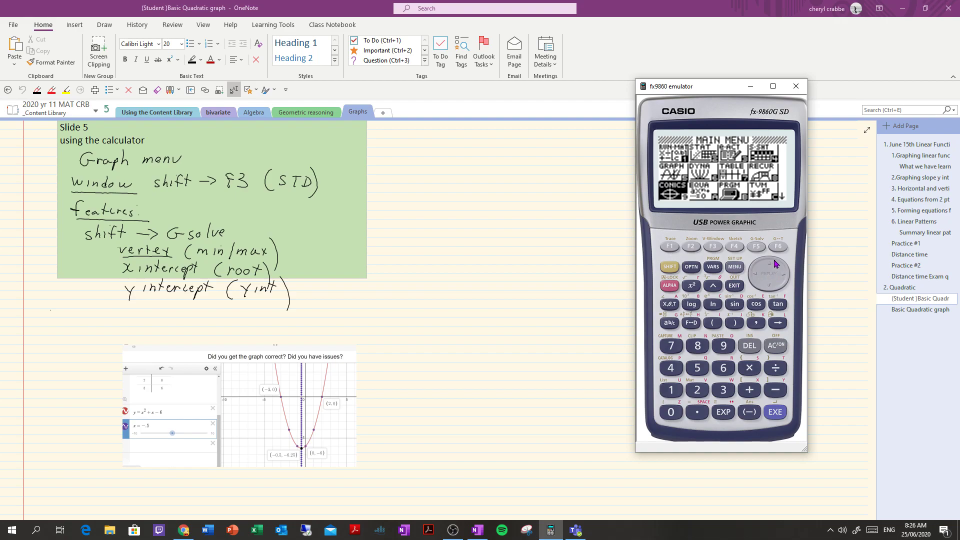
# Step: Enter TABLE mode and generate a first table of values for Y1
pyautogui.click(789, 278)
pyautogui.click(789, 278)
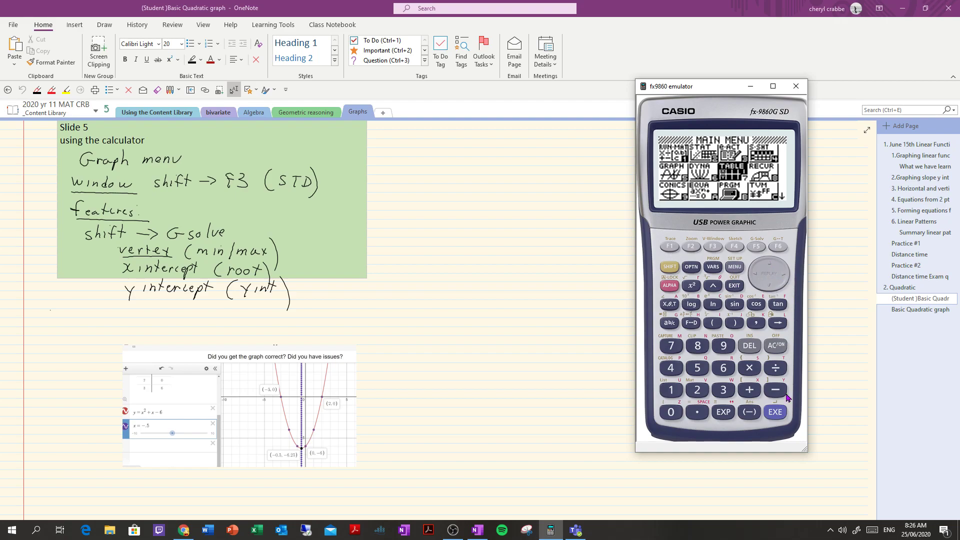
pyautogui.click(778, 414)
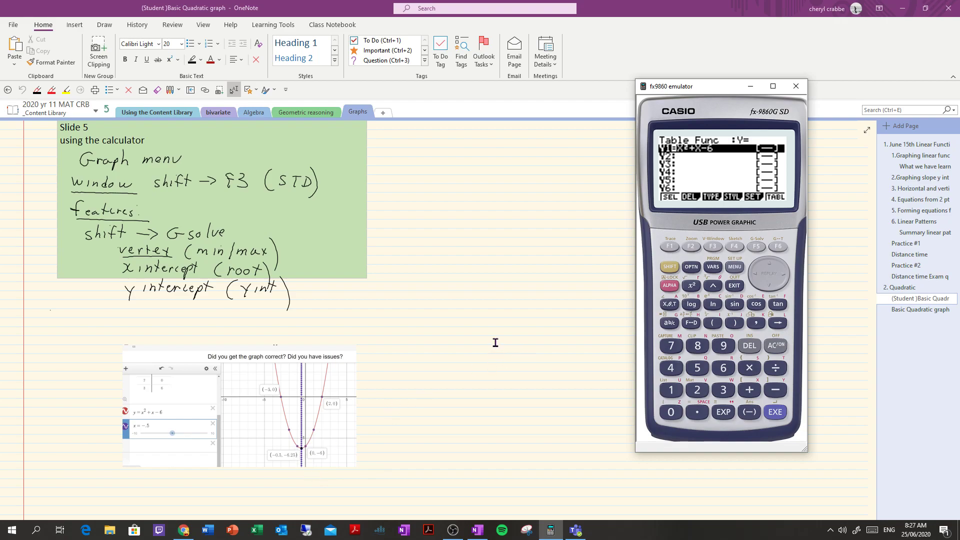
pyautogui.click(779, 248)
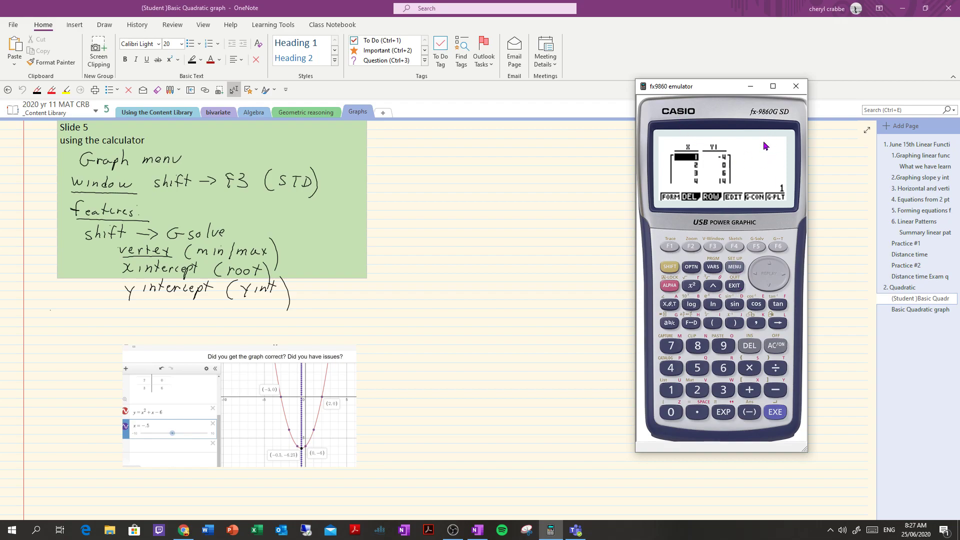
pyautogui.click(734, 287)
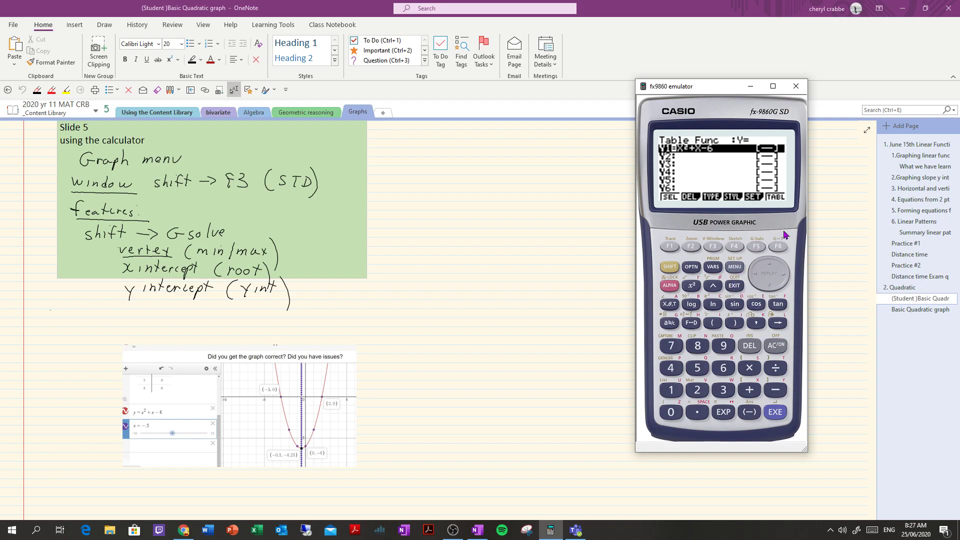
# Step: Set the table start value to −4 and regenerate the table
pyautogui.click(757, 247)
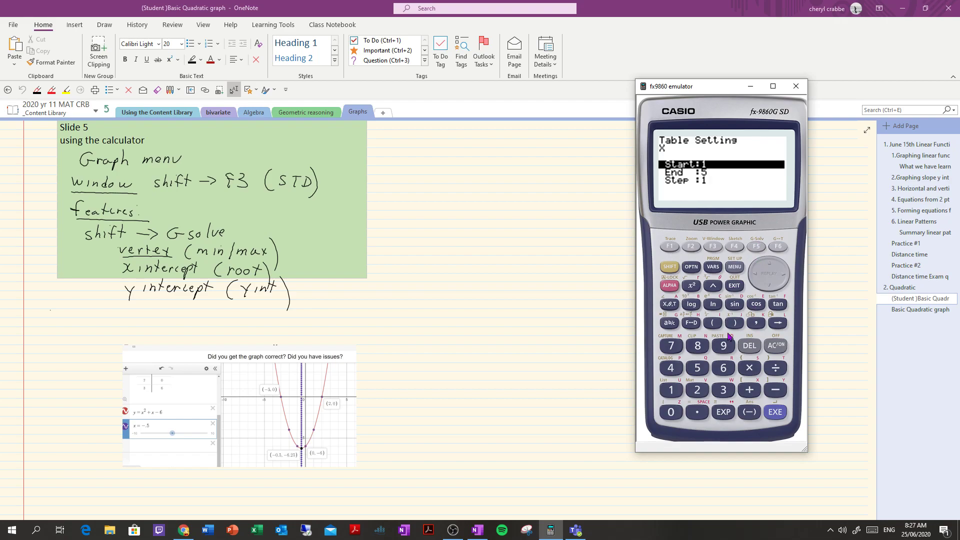
pyautogui.click(749, 412)
pyautogui.click(671, 368)
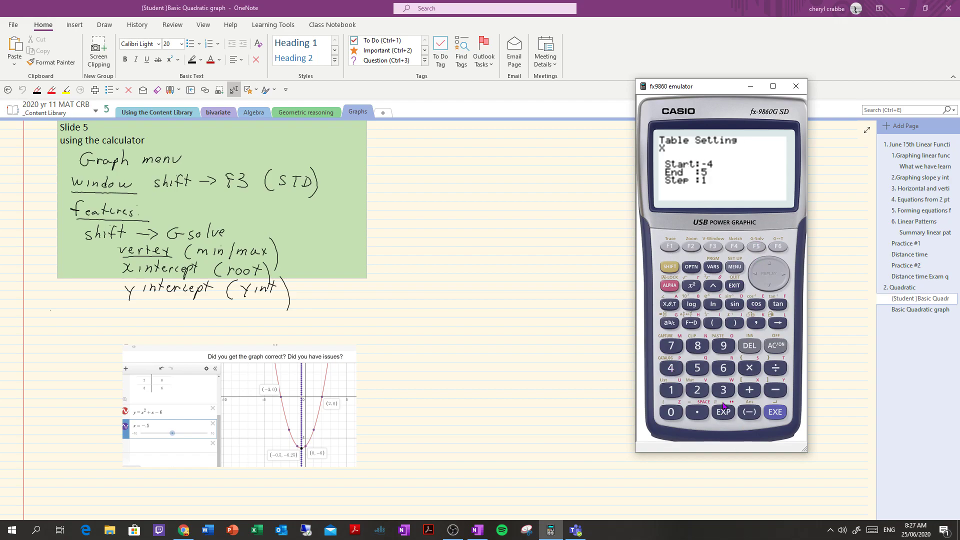
pyautogui.click(775, 413)
pyautogui.click(775, 413)
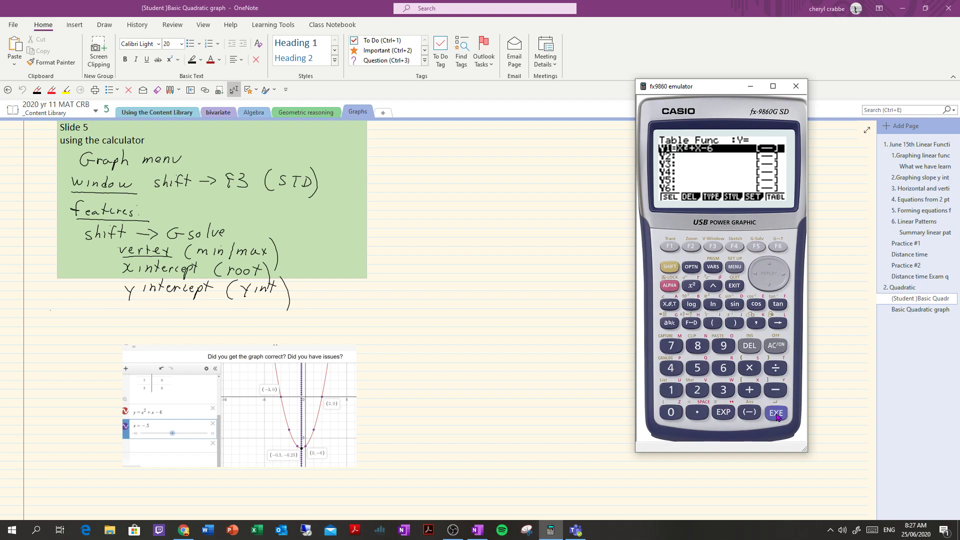
pyautogui.click(779, 249)
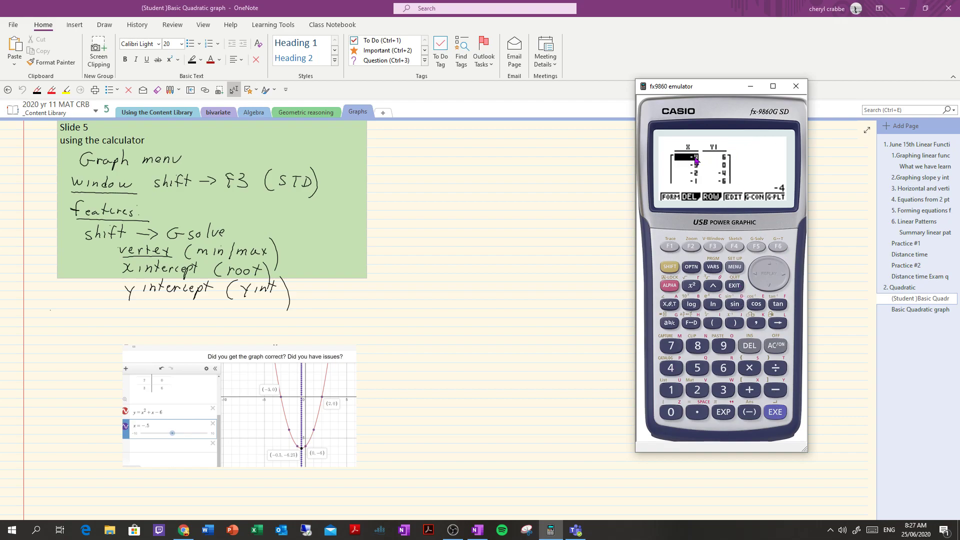
# Step: Step through the table rows from x = −3 to x = 4 and back to x = −1
pyautogui.click(768, 288)
pyautogui.click(771, 289)
pyautogui.click(771, 289)
pyautogui.click(771, 289)
pyautogui.click(771, 289)
pyautogui.click(771, 269)
pyautogui.click(771, 269)
pyautogui.click(771, 288)
pyautogui.click(772, 287)
pyautogui.click(770, 267)
pyautogui.click(770, 267)
pyautogui.click(770, 266)
pyautogui.click(770, 267)
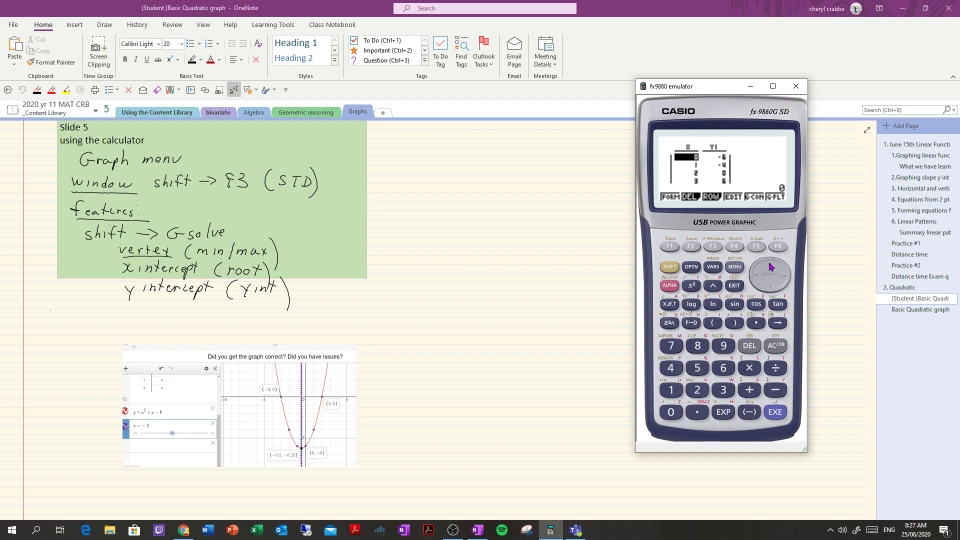
pyautogui.click(770, 267)
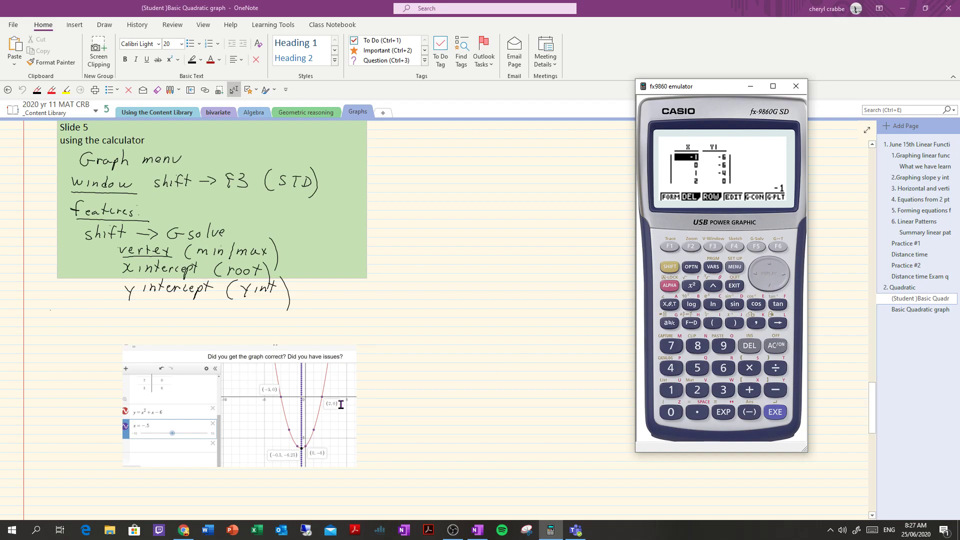
# Step: Return to OneNote and select the Desmos graph-check image
pyautogui.click(311, 417)
pyautogui.scroll(-2, 330, 419)
pyautogui.click(317, 345)
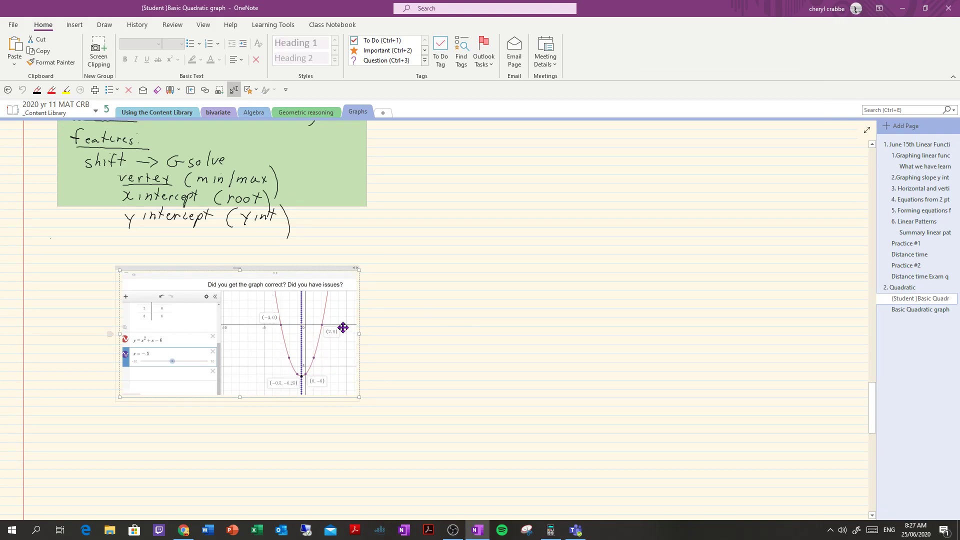
# Step: Leave the table, switch to GRAPH mode and redraw the Y1 = X²+X−6 parabola
pyautogui.click(551, 530)
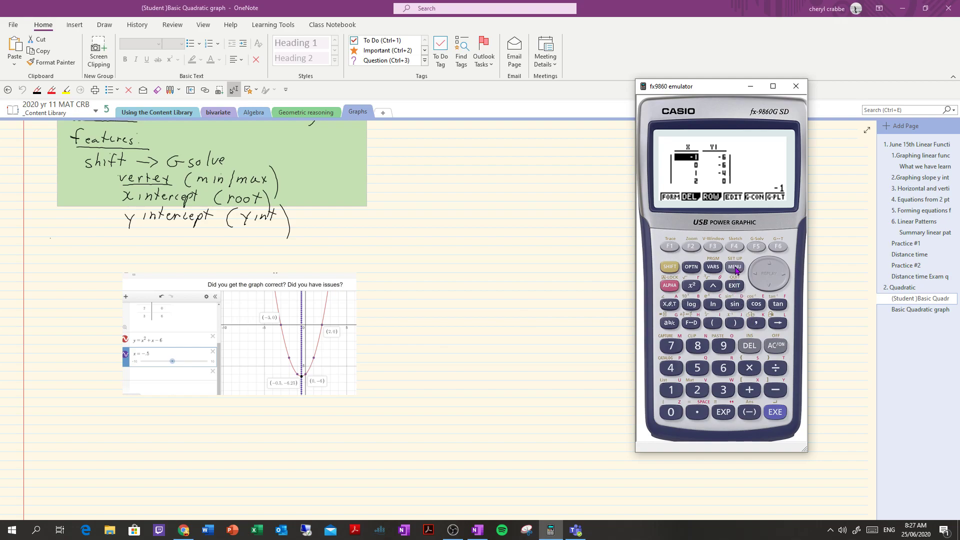
pyautogui.click(740, 289)
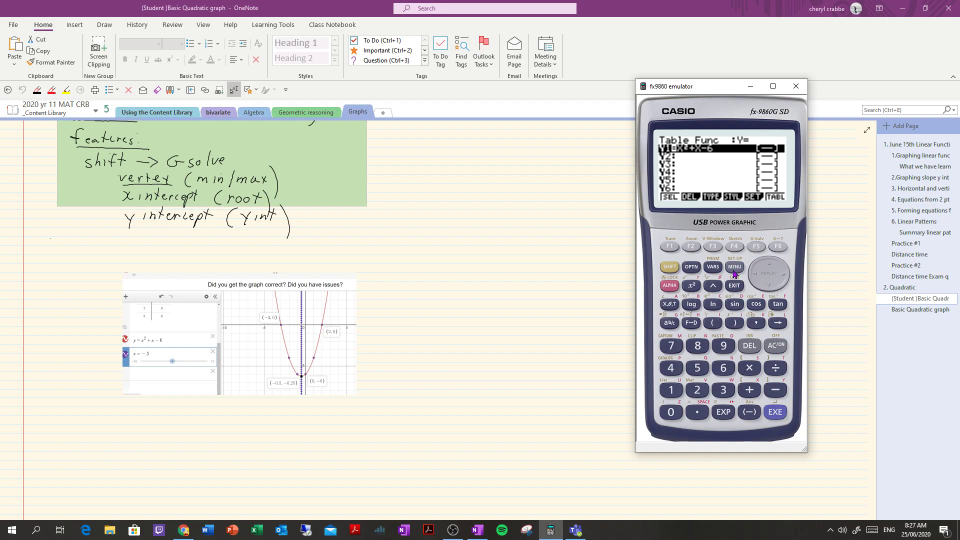
pyautogui.click(754, 275)
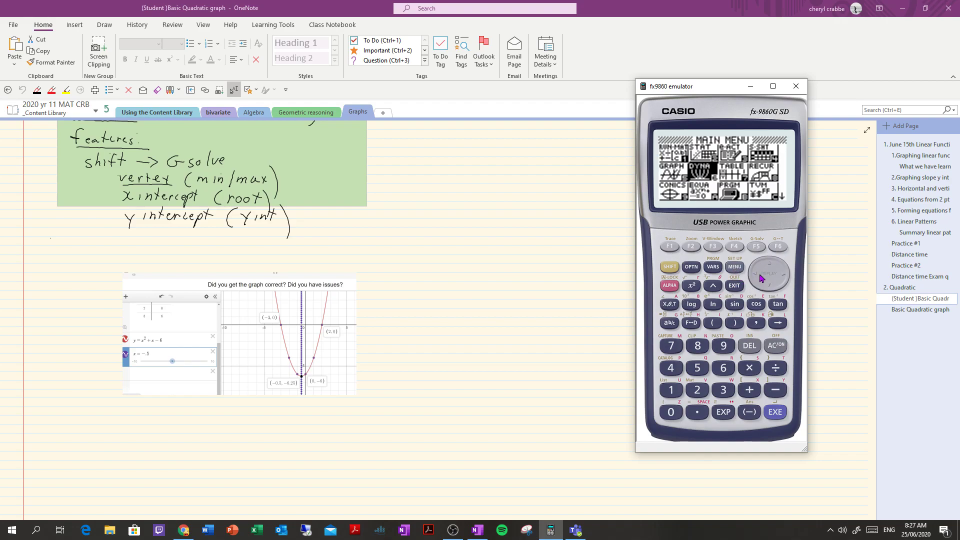
pyautogui.click(754, 275)
pyautogui.click(775, 413)
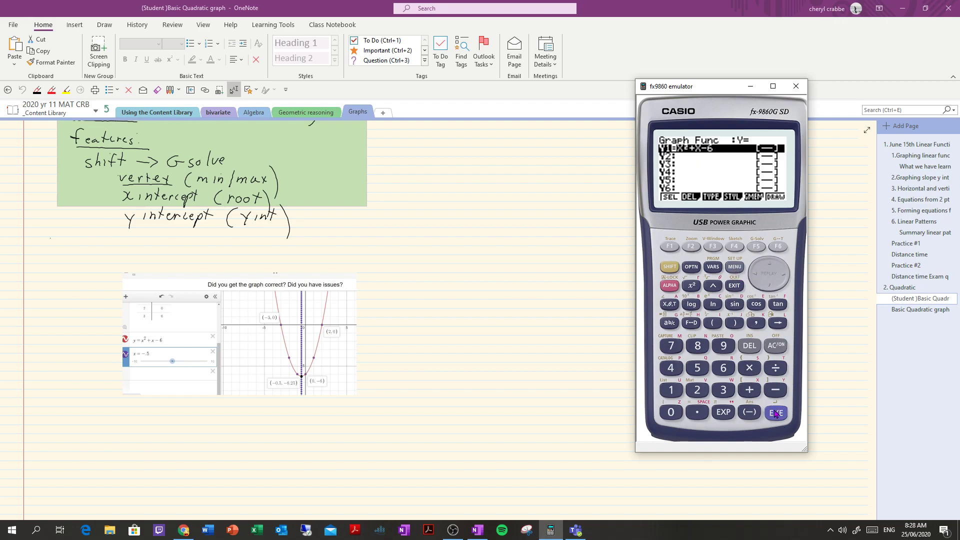
pyautogui.click(779, 247)
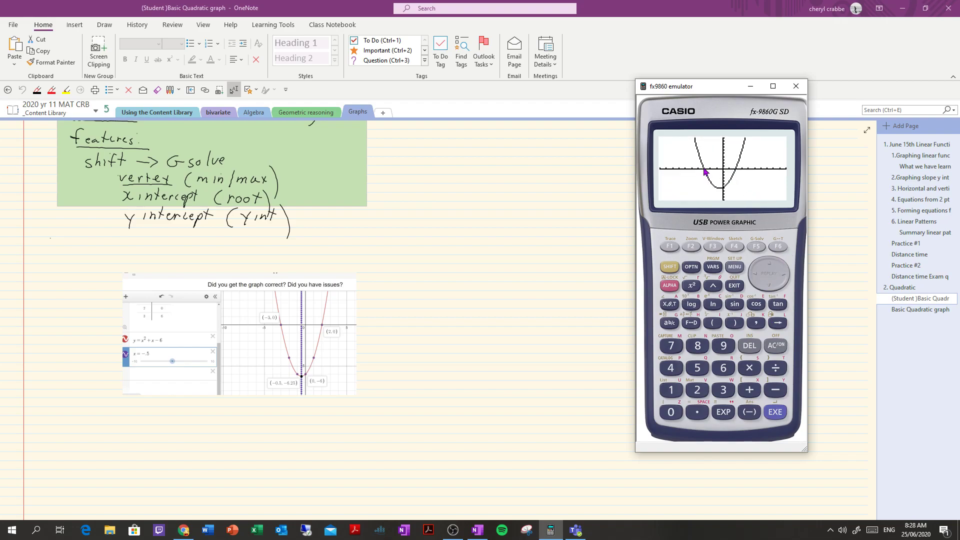